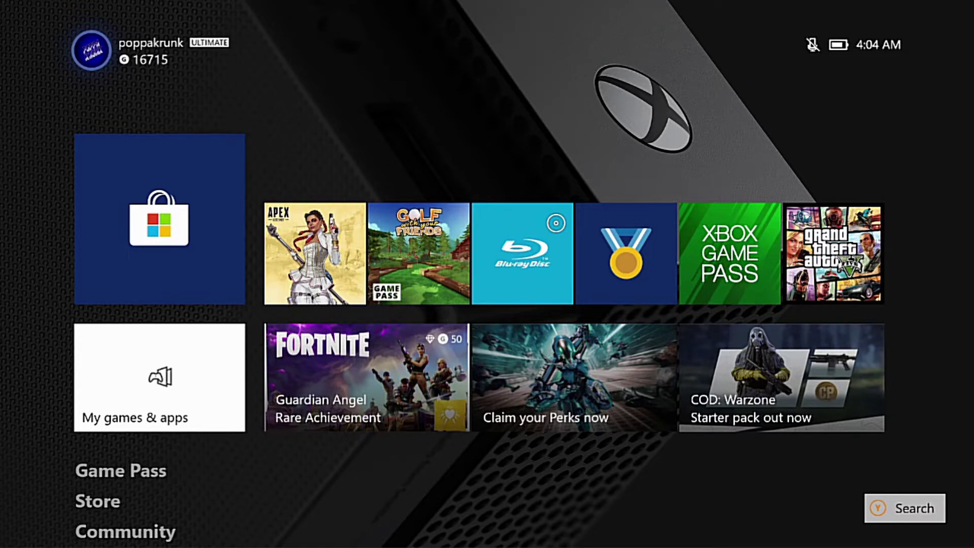
Launch the Microsoft Store from the console guide and open its search.
{"action": "key", "text": "super"}
{"action": "key", "text": "Down"}
{"action": "key", "text": "Right"}
{"action": "key", "text": "Return"}
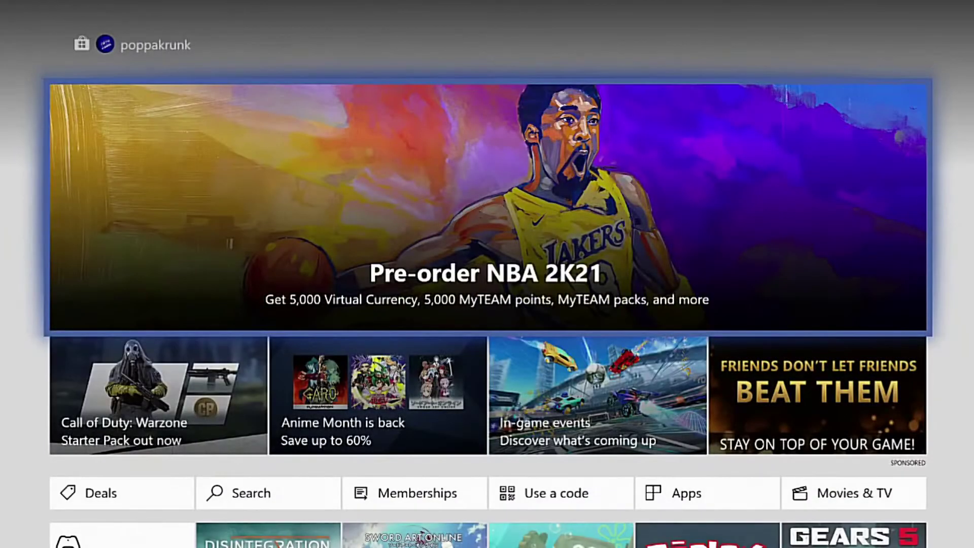
{"action": "key", "text": "Down"}
{"action": "key", "text": "Right"}
{"action": "key", "text": "Return"}
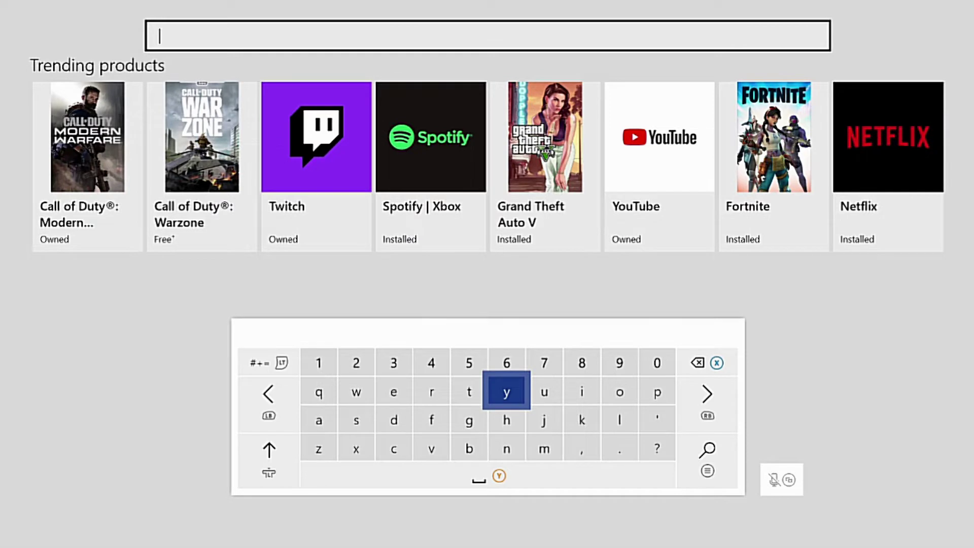
Pick Twitch from Trending products, install it, and launch the app.
{"action": "key", "text": "Up"}
{"action": "key", "text": "Up"}
{"action": "key", "text": "Up"}
{"action": "key", "text": "Down"}
{"action": "key", "text": "Left"}
{"action": "key", "text": "Left"}
{"action": "key", "text": "Return"}
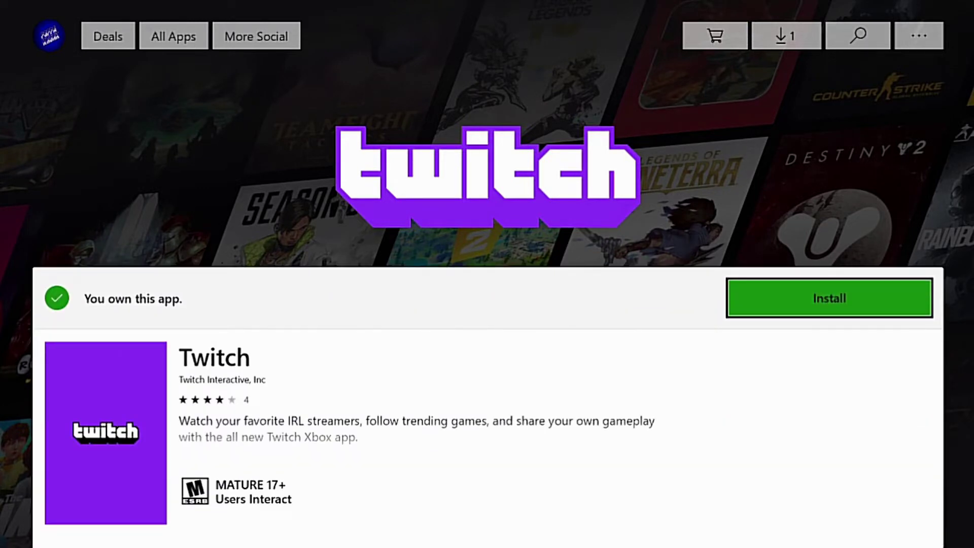
{"action": "key", "text": "Return"}
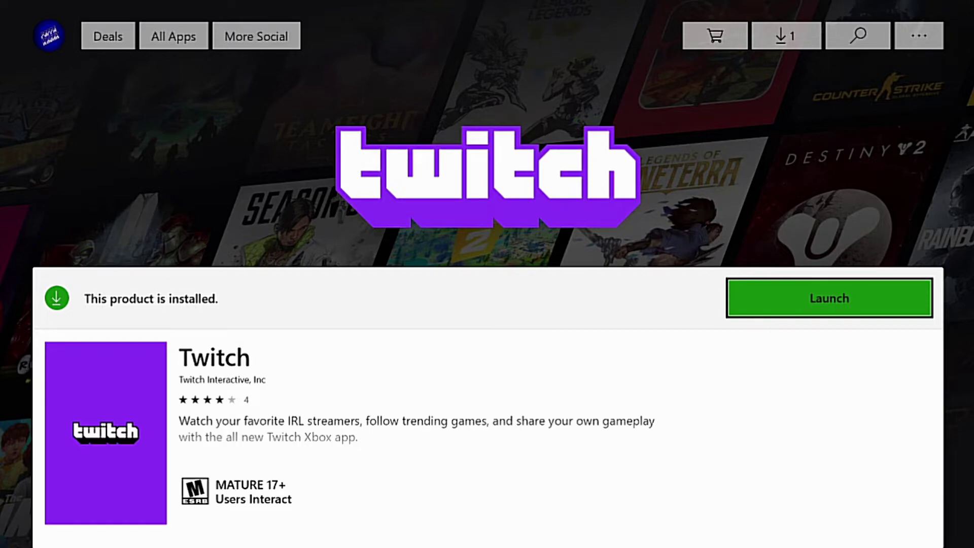
{"action": "key", "text": "Return"}
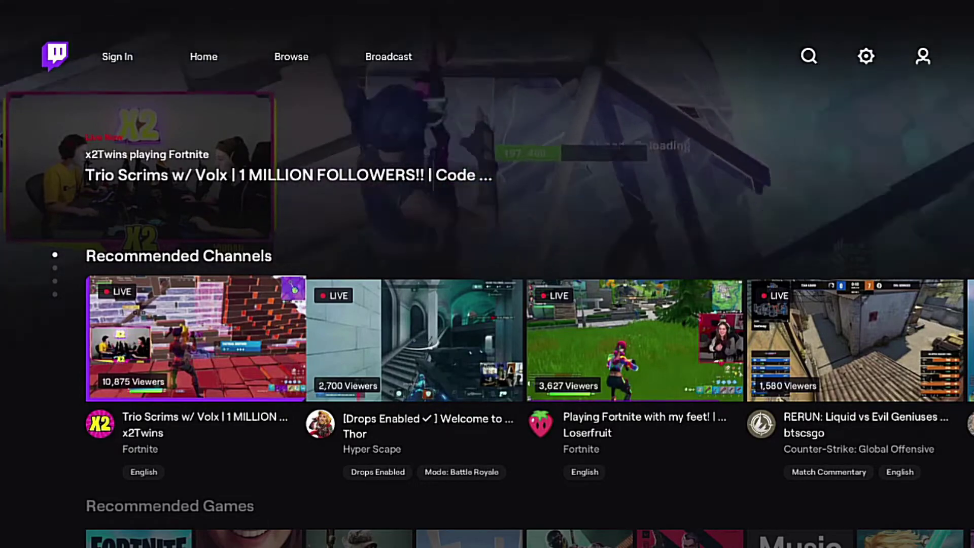
Choose Sign In in Twitch and enter the shown activation code at twitch.tv/activate.
{"action": "key", "text": "Right"}
{"action": "key", "text": "Up"}
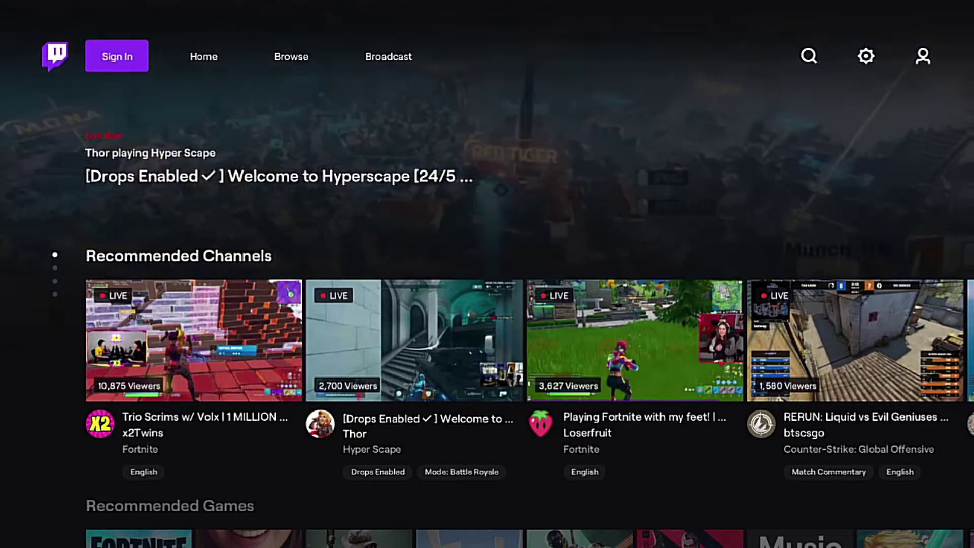
{"action": "key", "text": "Return"}
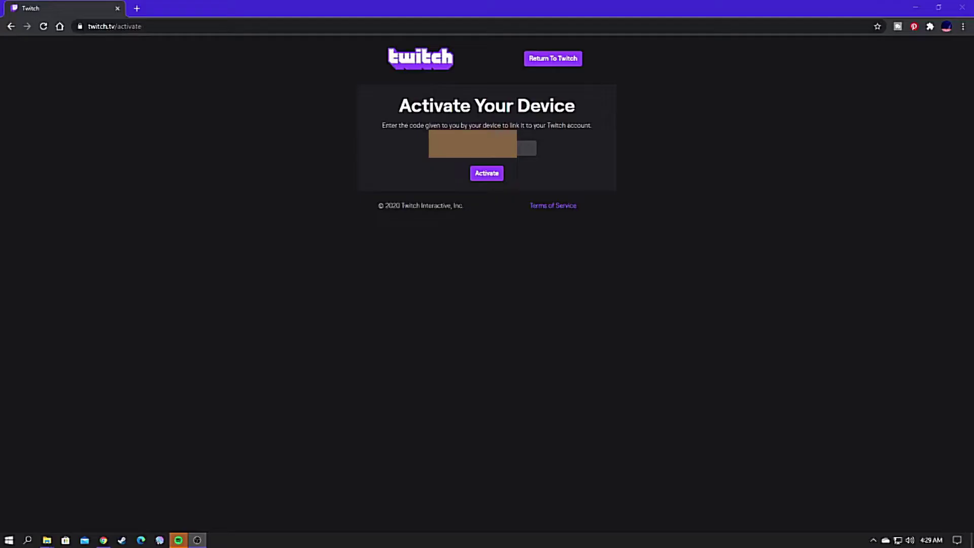
{"action": "type", "text": "POPPAKRU"}
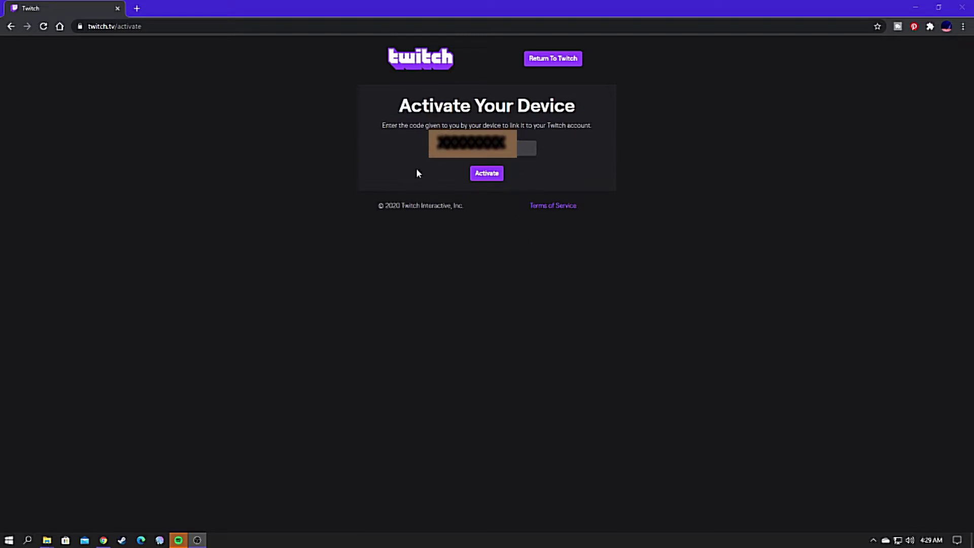
Submit the device activation code and authorize Twitch for Xbox One on the account.
{"action": "left_click", "coordinate": [493, 175]}
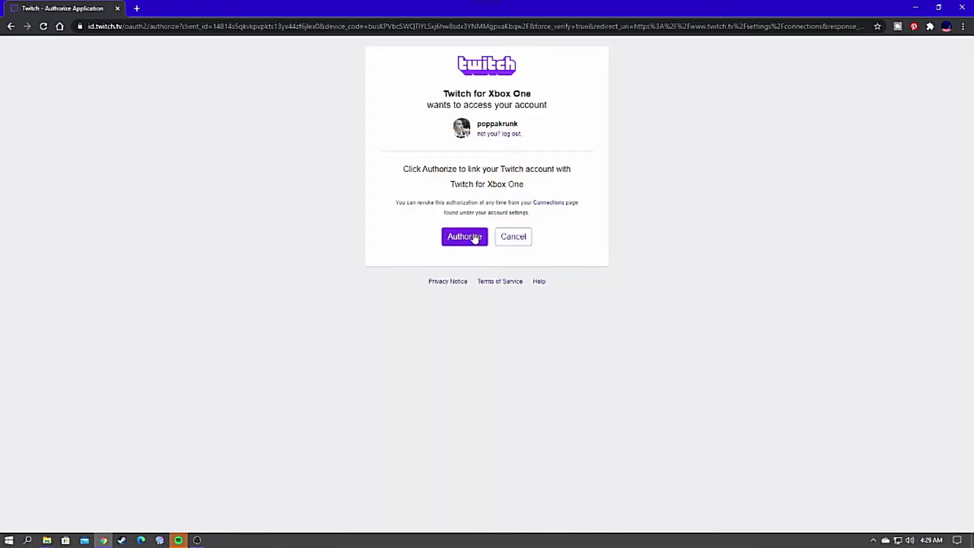
{"action": "left_click", "coordinate": [474, 237]}
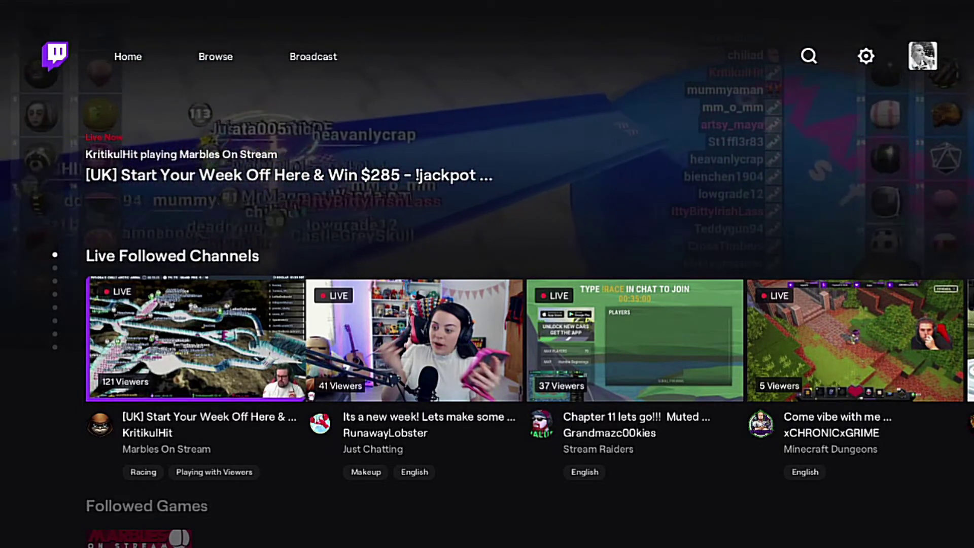
Go through Browse in the top navigation to the Broadcast tab's stream setup page.
{"action": "key", "text": "Right"}
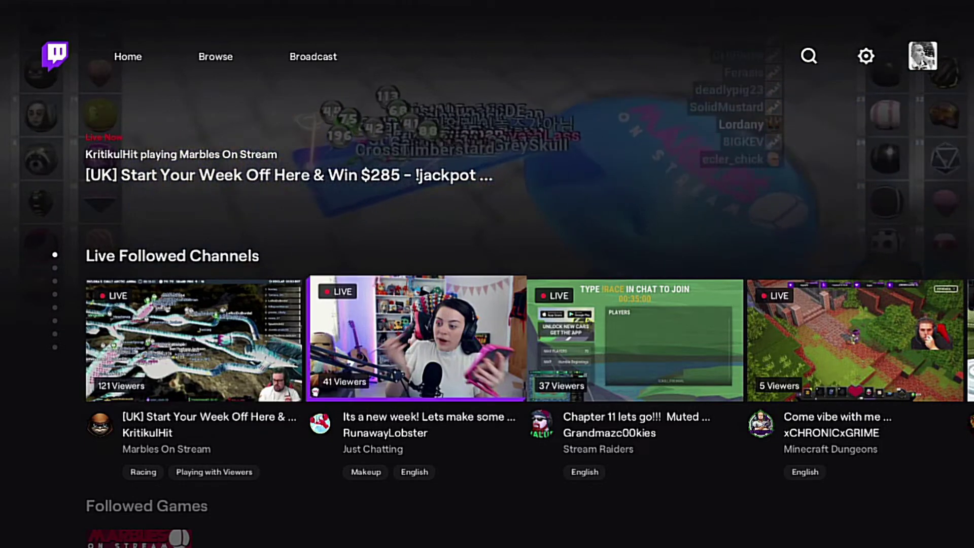
{"action": "key", "text": "Up"}
{"action": "key", "text": "Right"}
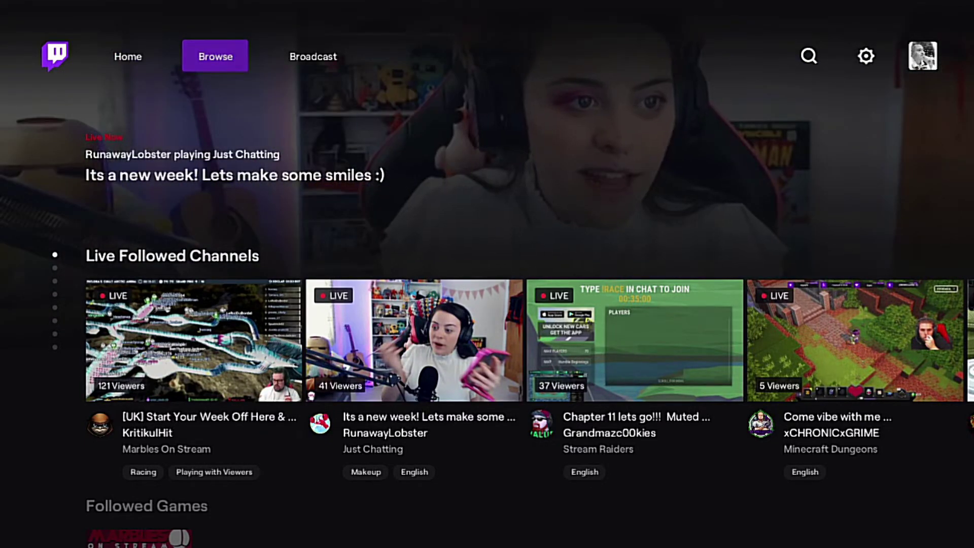
{"action": "key", "text": "Return"}
{"action": "key", "text": "Up"}
{"action": "key", "text": "Up"}
{"action": "key", "text": "Right"}
{"action": "key", "text": "Right"}
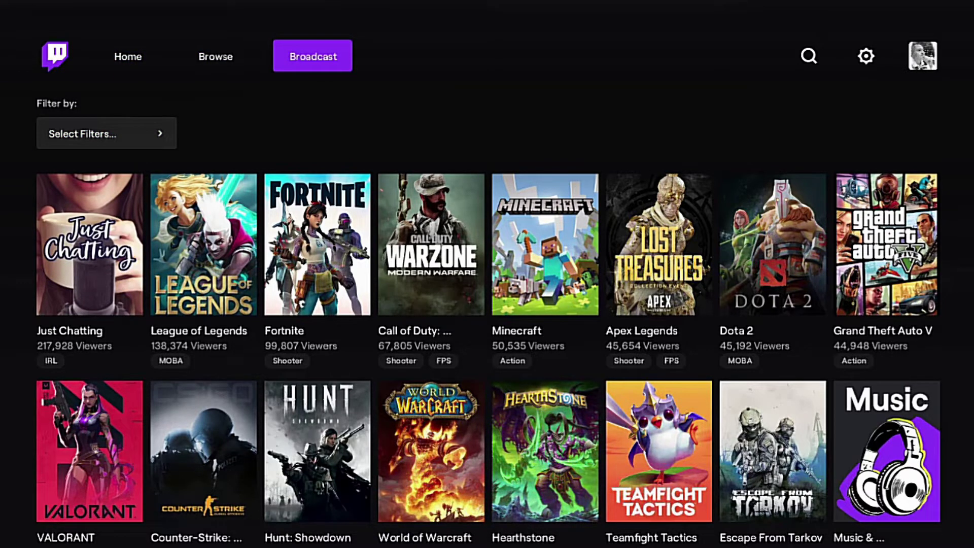
{"action": "key", "text": "Return"}
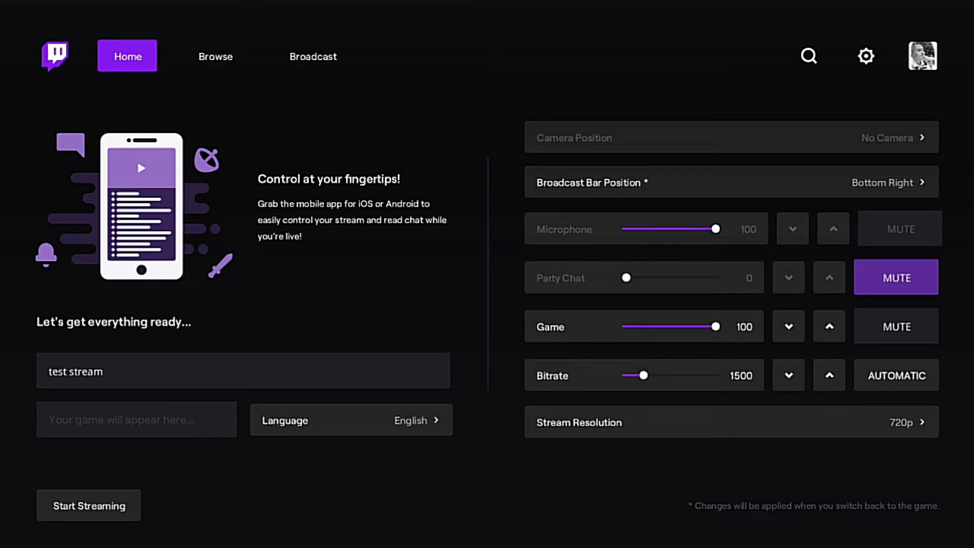
Set stream resolution to 1080p and run the automatic quality test, raising bitrate to 6500.
{"action": "key", "text": "Down"}
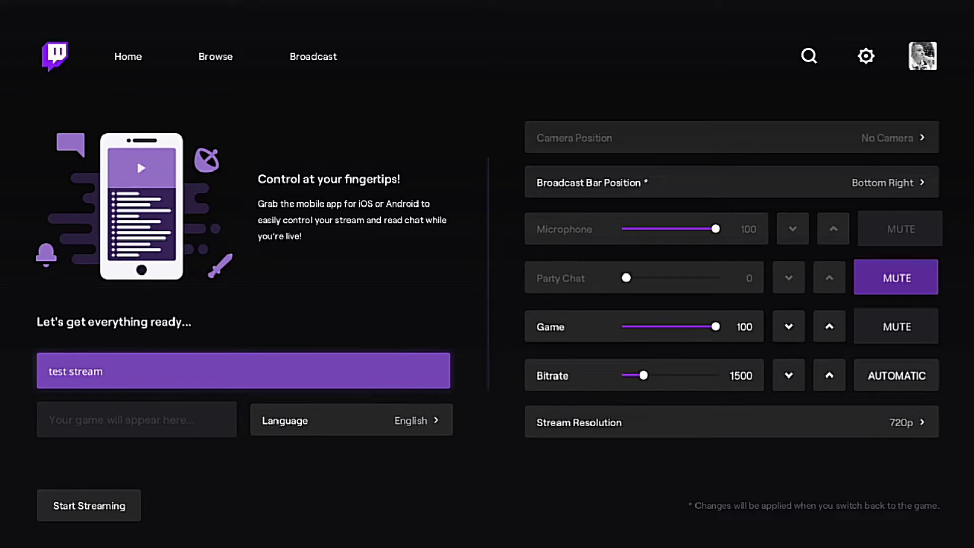
{"action": "key", "text": "Down"}
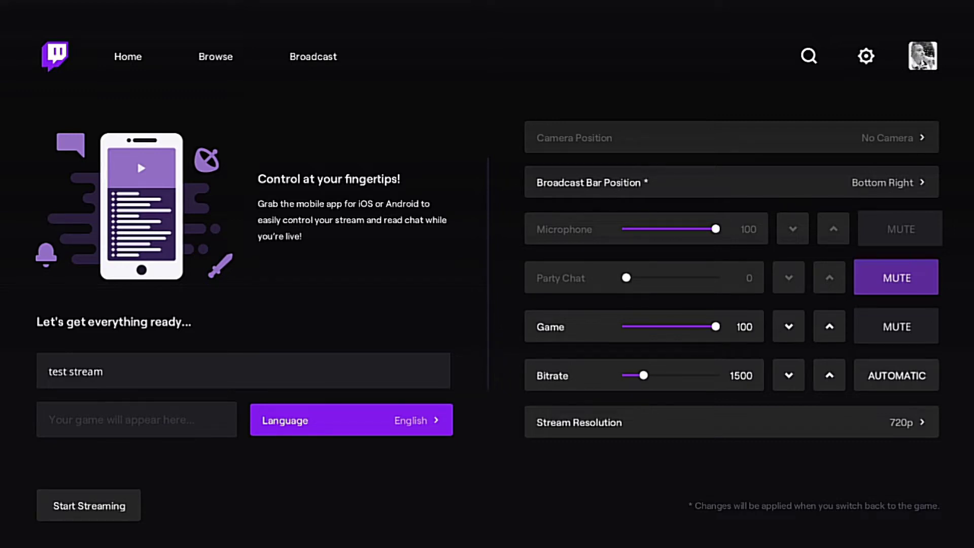
{"action": "left_click", "coordinate": [731, 422]}
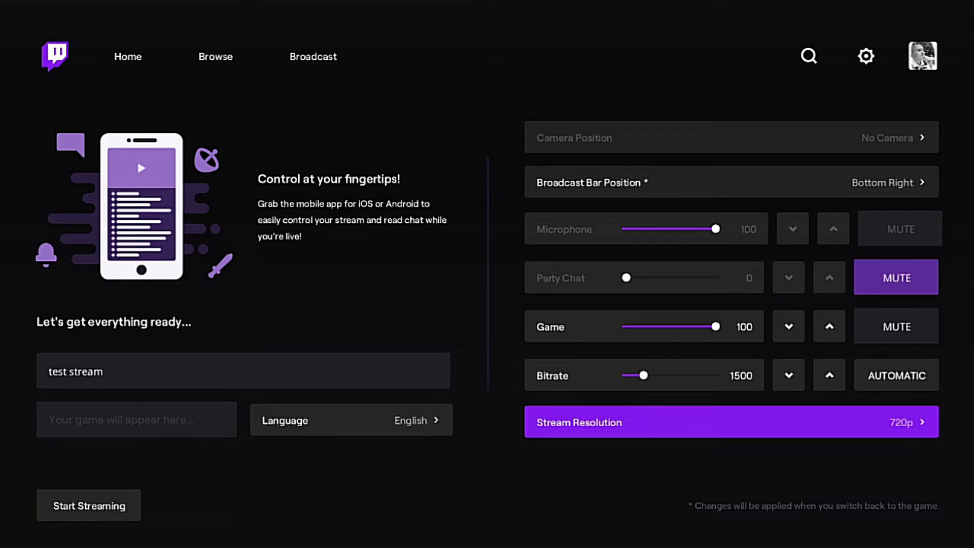
{"action": "key", "text": "Return"}
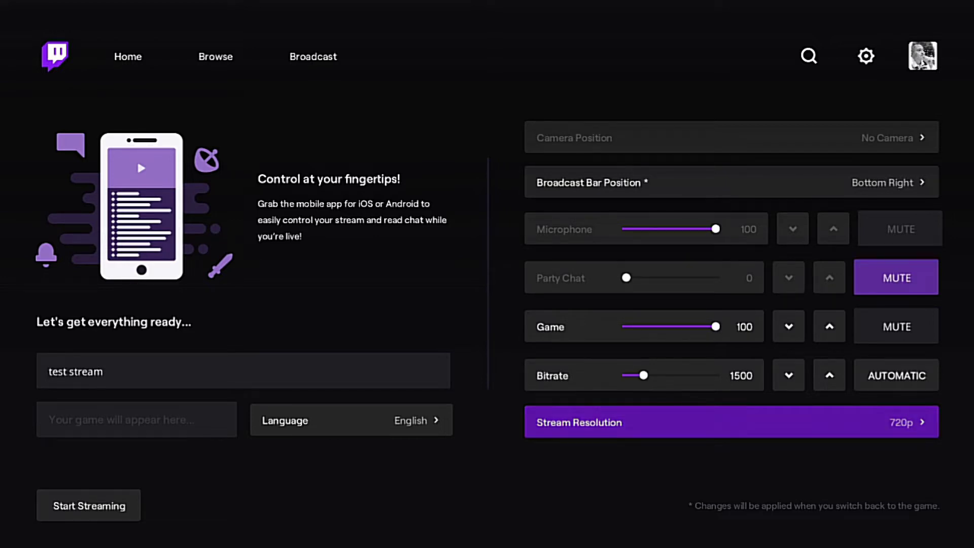
{"action": "key", "text": "Up"}
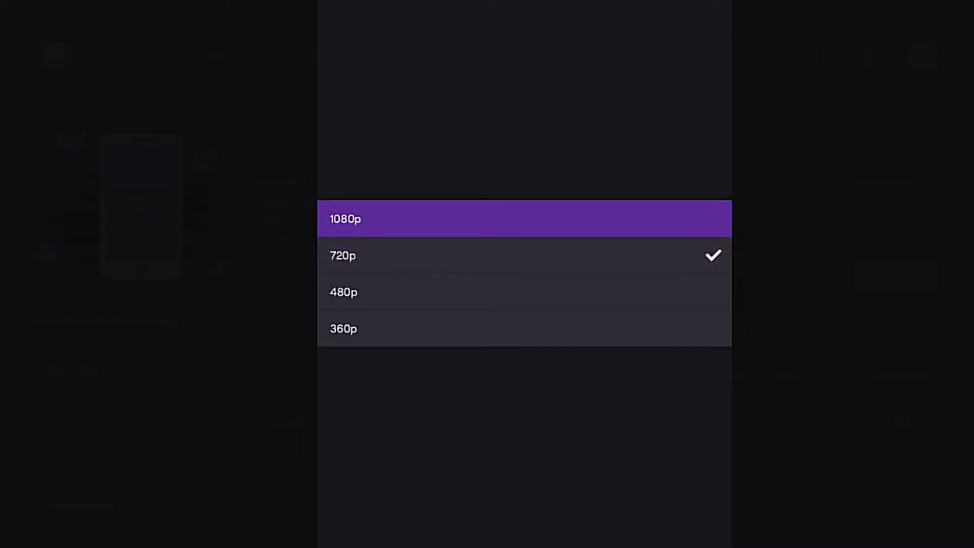
{"action": "key", "text": "Return"}
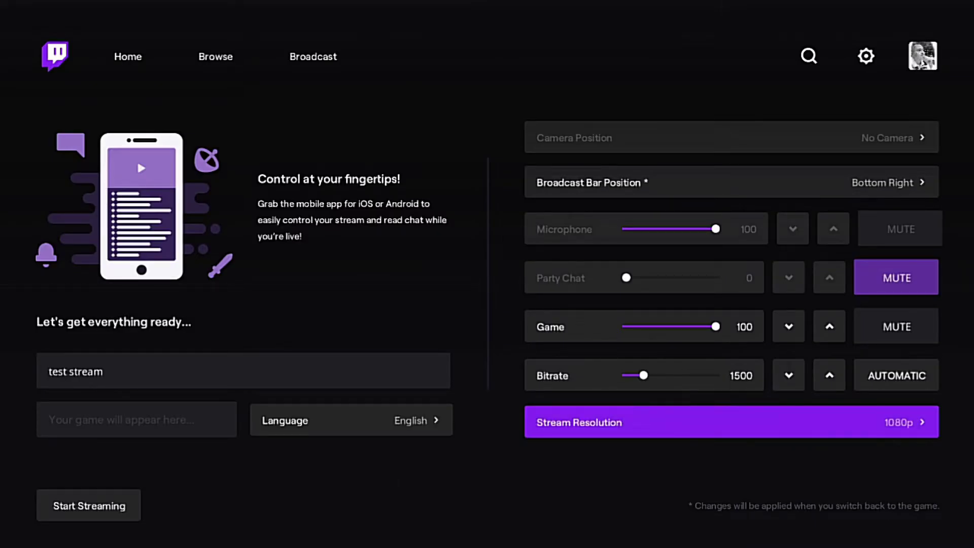
{"action": "key", "text": "Up"}
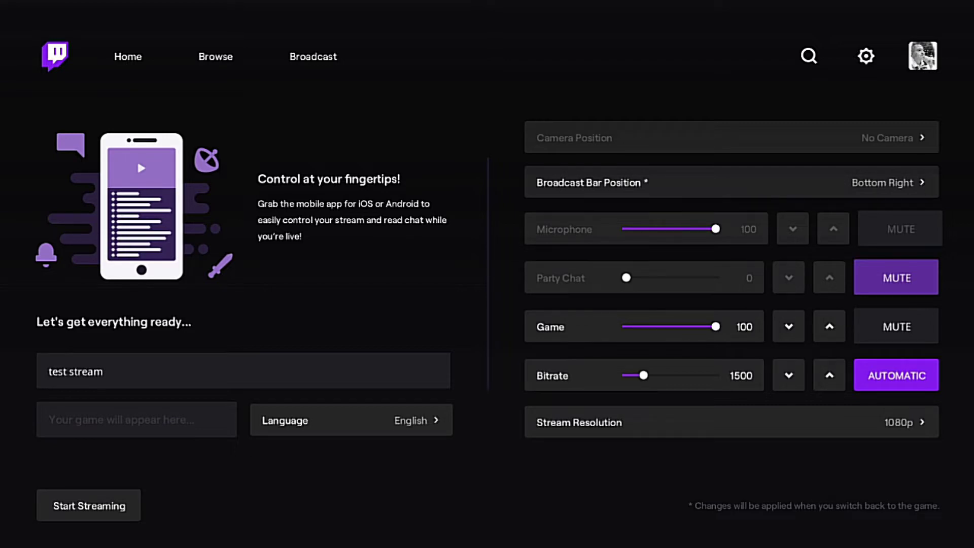
{"action": "key", "text": "Return"}
Lower the Game audio volume in the broadcast from 100 to 40.
{"action": "key", "text": "Up"}
{"action": "key", "text": "Up"}
{"action": "key", "text": "Up"}
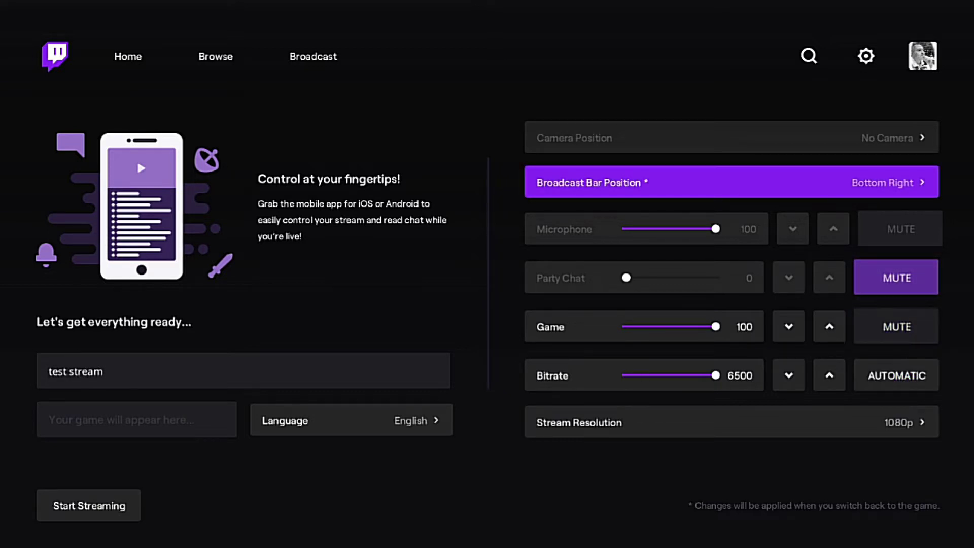
{"action": "key", "text": "Return"}
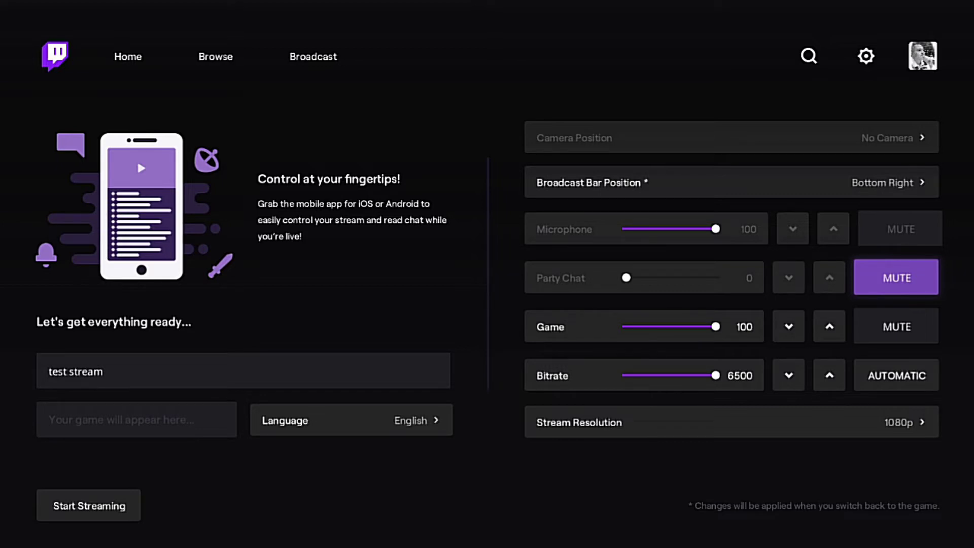
{"action": "key", "text": "Down"}
{"action": "key", "text": "Left"}
{"action": "key", "text": "Left"}
{"action": "key", "text": "Return"}
{"action": "key", "text": "Return"}
{"action": "key", "text": "Return"}
{"action": "key", "text": "Return"}
{"action": "key", "text": "Return"}
{"action": "key", "text": "Return"}
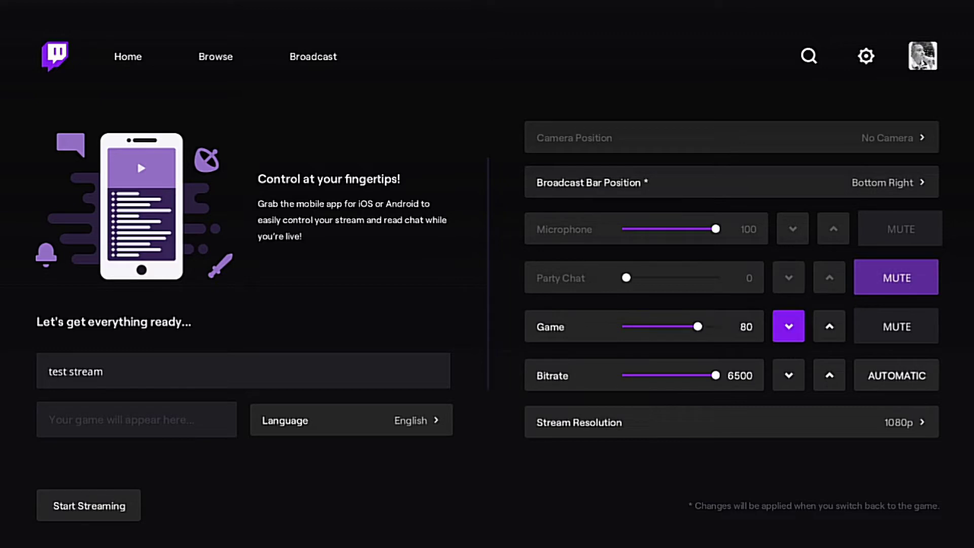
{"action": "key", "text": "Up"}
{"action": "key", "text": "Up"}
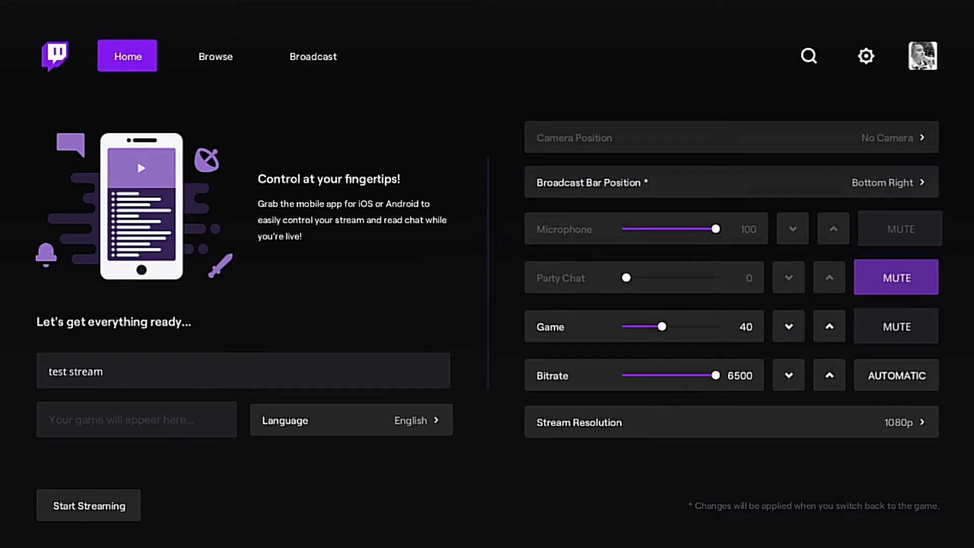
Check the 'test stream' title and the broadcast bar position at Bottom Right.
{"action": "key", "text": "Down"}
{"action": "key", "text": "Right"}
{"action": "key", "text": "Up"}
{"action": "key", "text": "Up"}
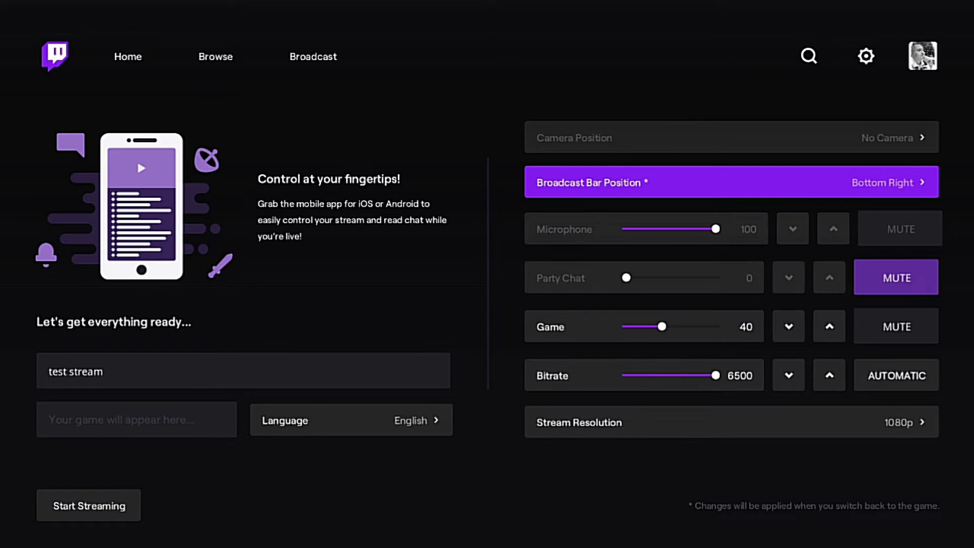
{"action": "key", "text": "Down"}
{"action": "key", "text": "Down"}
{"action": "key", "text": "Down"}
{"action": "key", "text": "Down"}
{"action": "key", "text": "Down"}
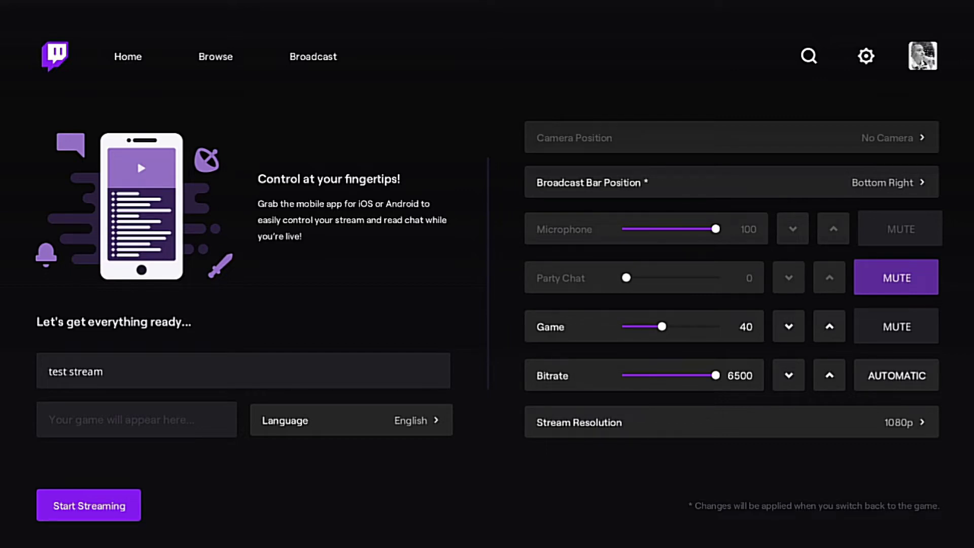
{"action": "left_click", "coordinate": [732, 182]}
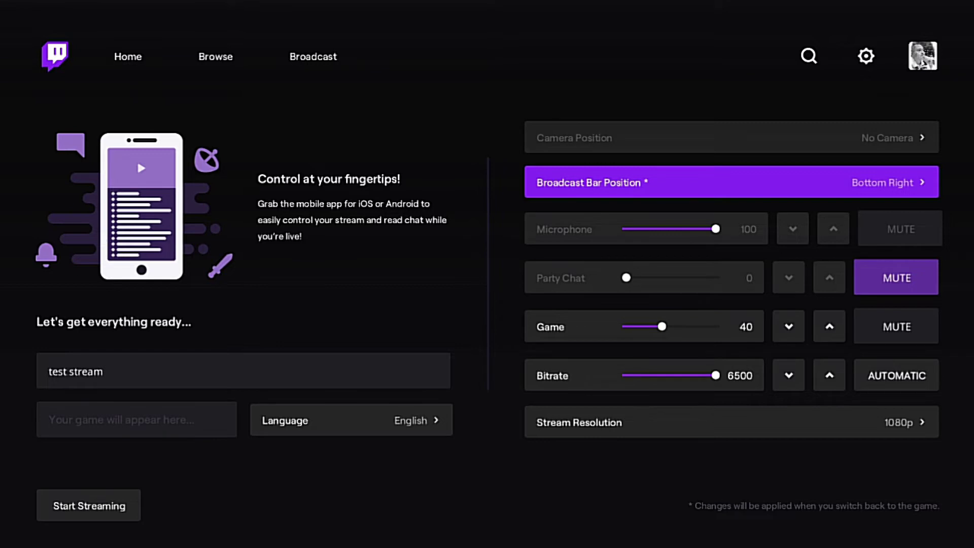
{"action": "key", "text": "super"}
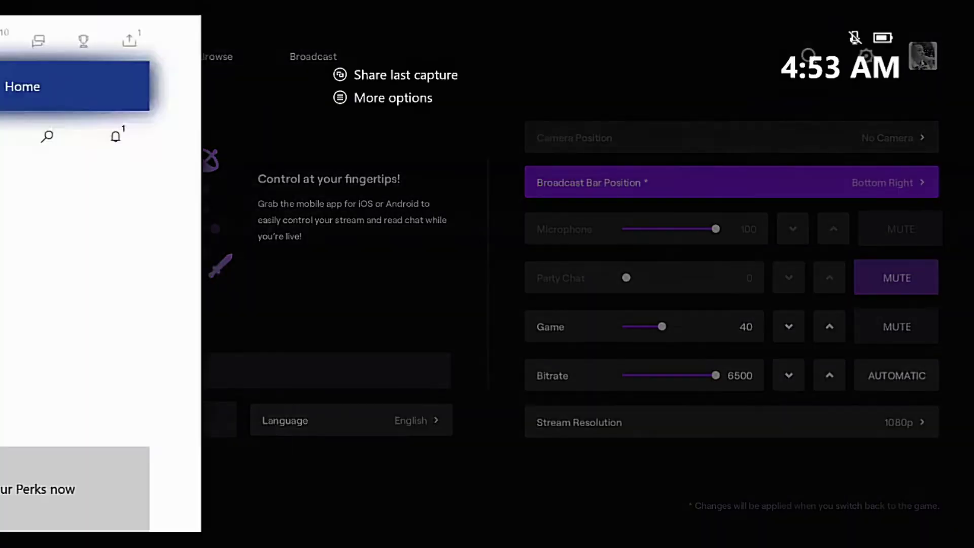
{"action": "key", "text": "Down"}
{"action": "key", "text": "Down"}
{"action": "key", "text": "Down"}
{"action": "key", "text": "Return"}
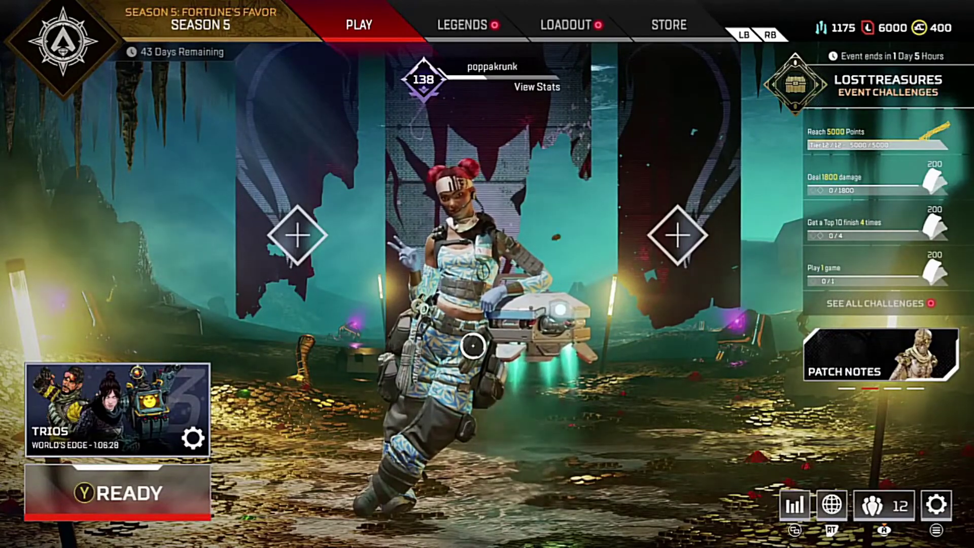
{"action": "key", "text": "super"}
{"action": "key", "text": "Down"}
{"action": "key", "text": "Down"}
{"action": "key", "text": "Down"}
{"action": "key", "text": "Return"}
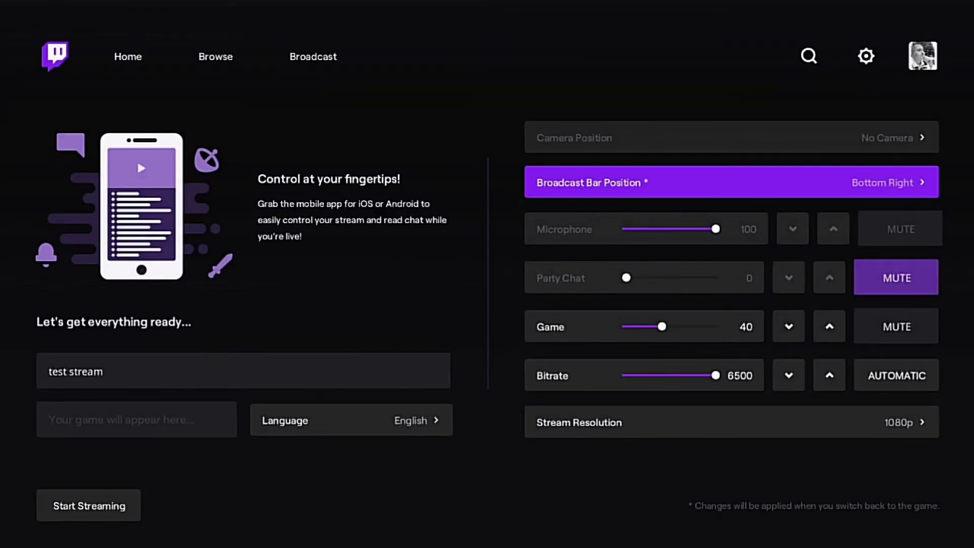
{"action": "key", "text": "Down"}
{"action": "key", "text": "Down"}
{"action": "key", "text": "Down"}
{"action": "key", "text": "Down"}
{"action": "key", "text": "Down"}
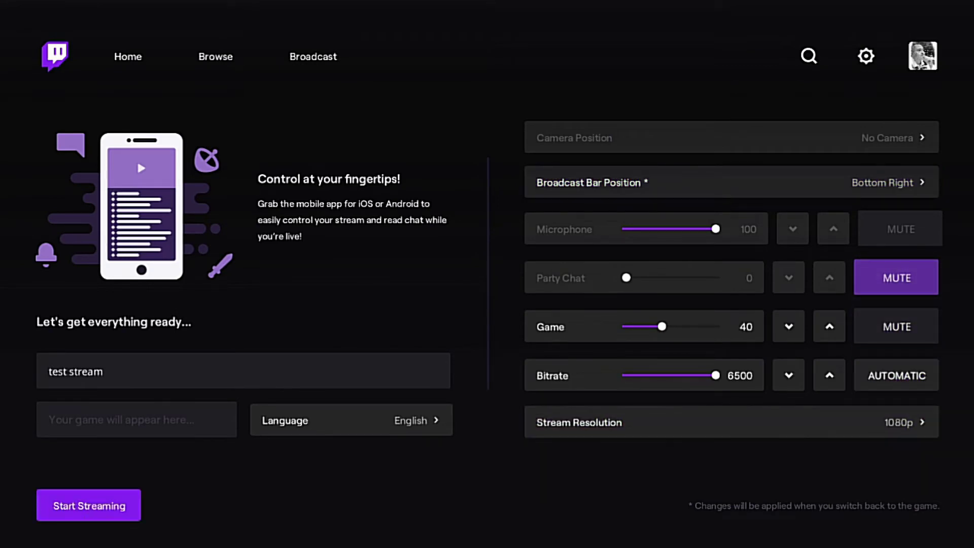
Start the live stream and switch to Apex Legends through the console guide.
{"action": "key", "text": "Return"}
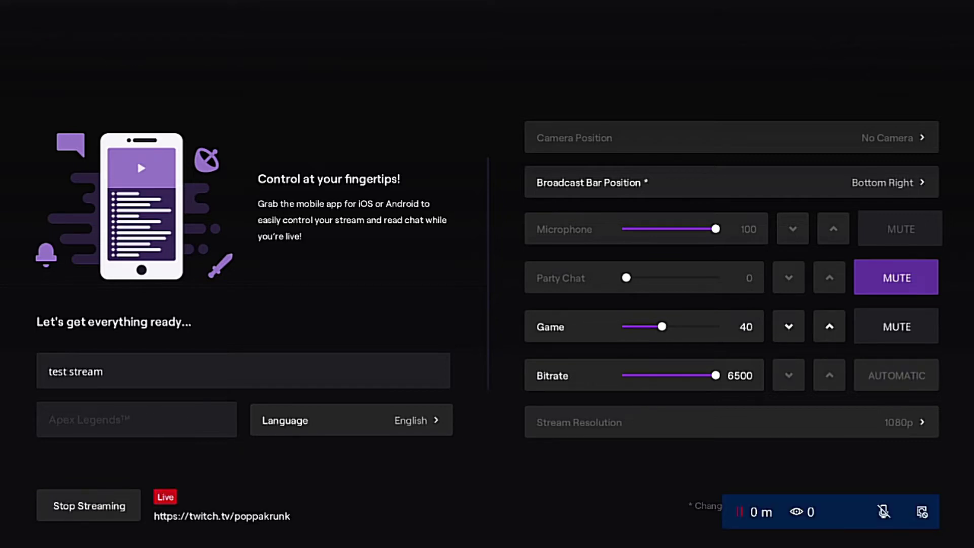
{"action": "key", "text": "super"}
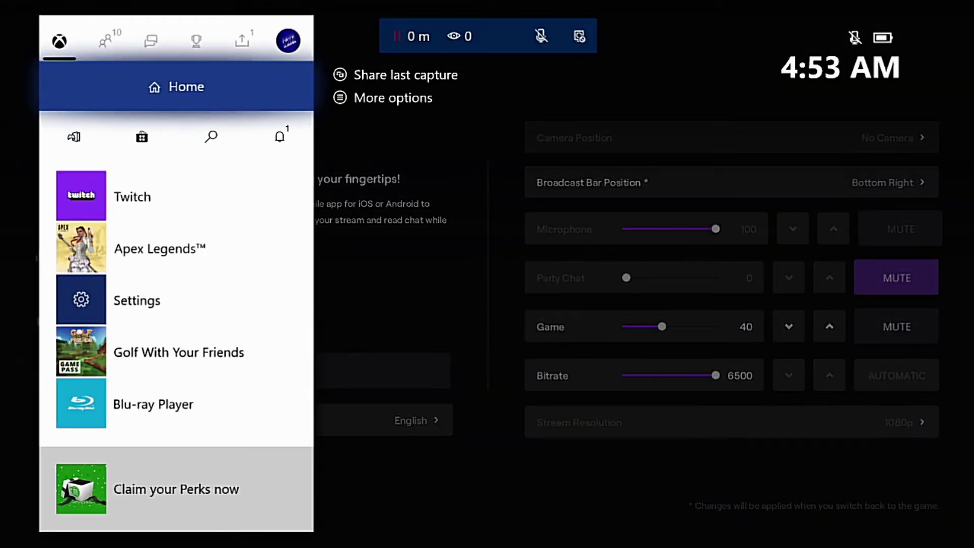
{"action": "key", "text": "Down"}
{"action": "key", "text": "Down"}
{"action": "key", "text": "Return"}
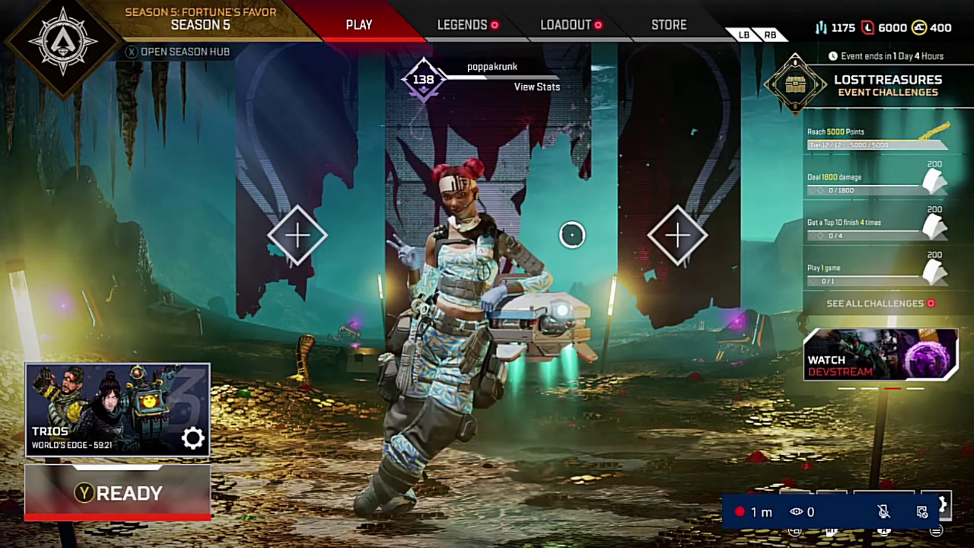
After about a minute live, return to Twitch and stop the stream.
{"action": "key", "text": "super"}
{"action": "key", "text": "Down"}
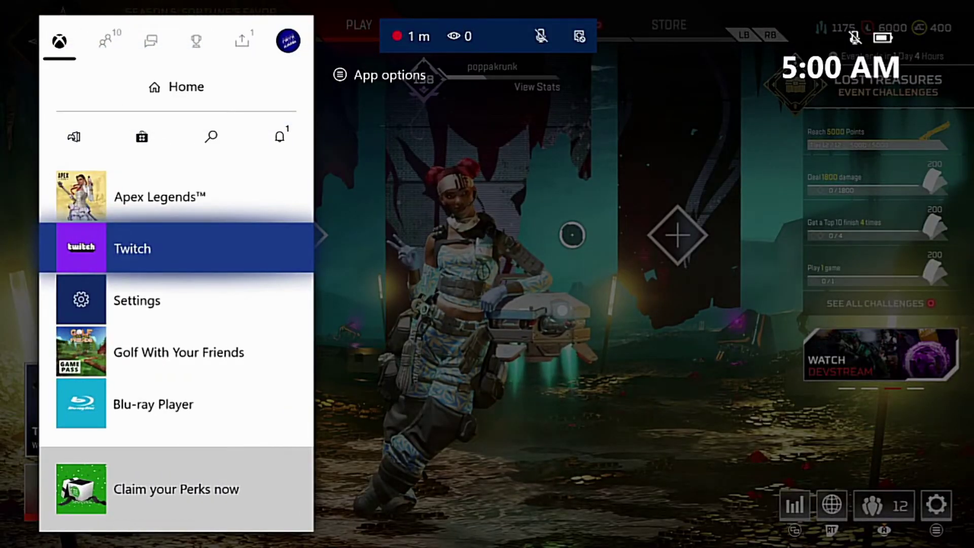
{"action": "key", "text": "Return"}
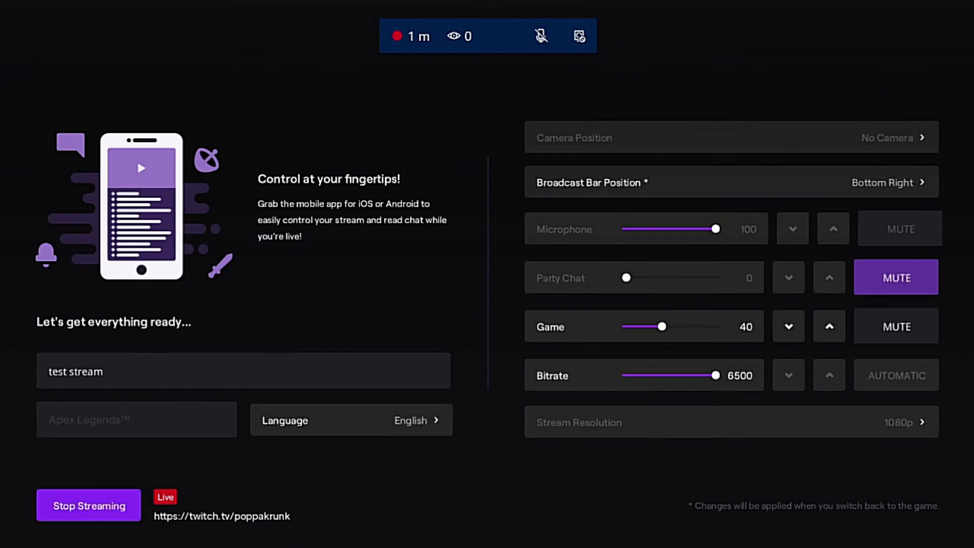
{"action": "key", "text": "Return"}
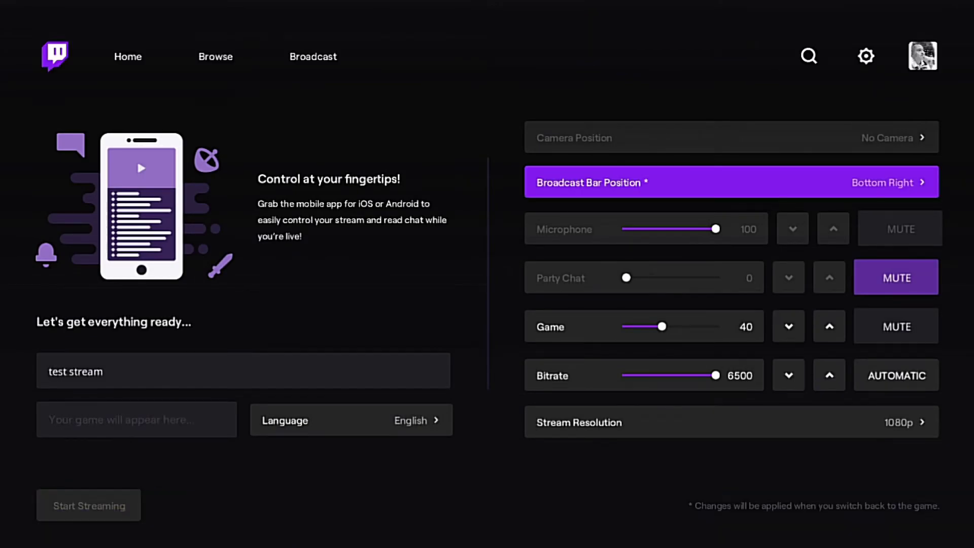